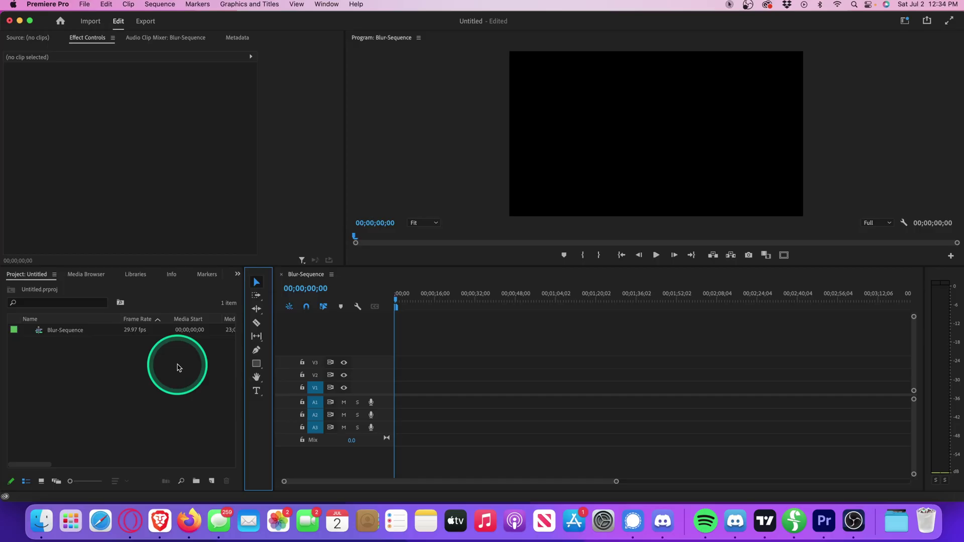
Type a white 'BLUR' title into the Program Monitor and select the text.
click(257, 391)
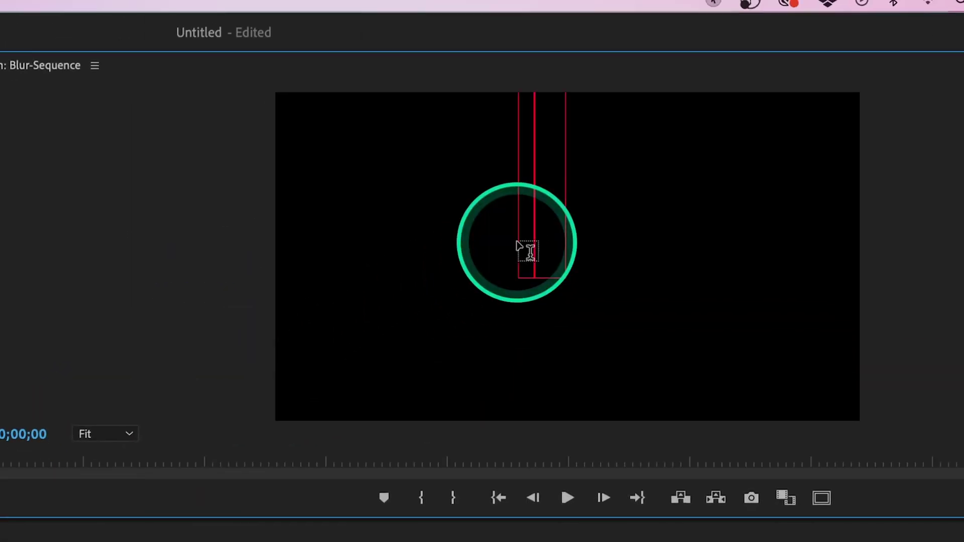
text(BLUR)
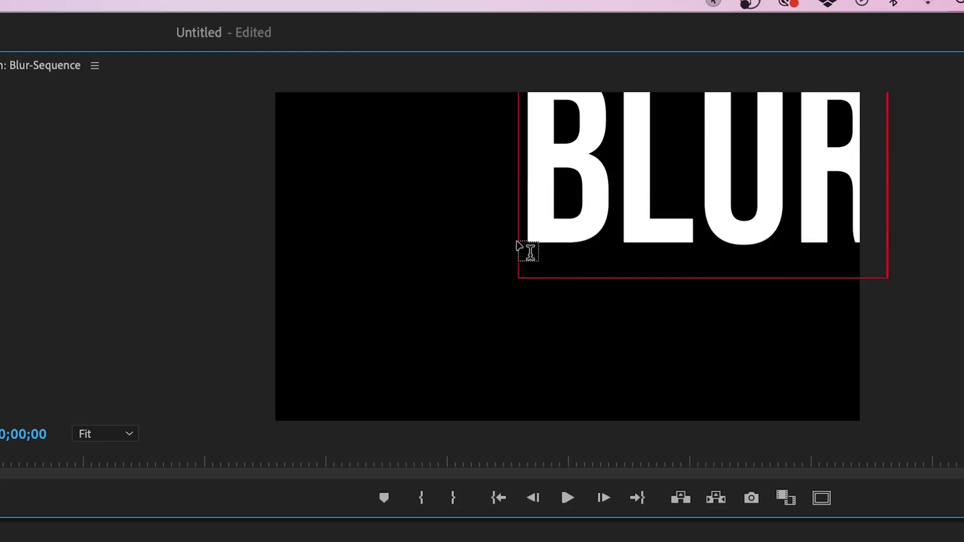
key(super+a)
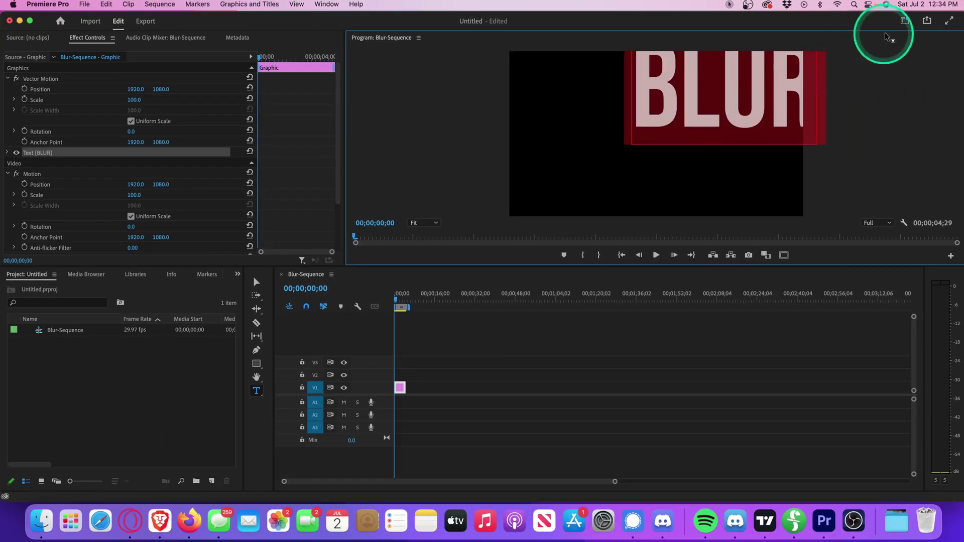
click(904, 21)
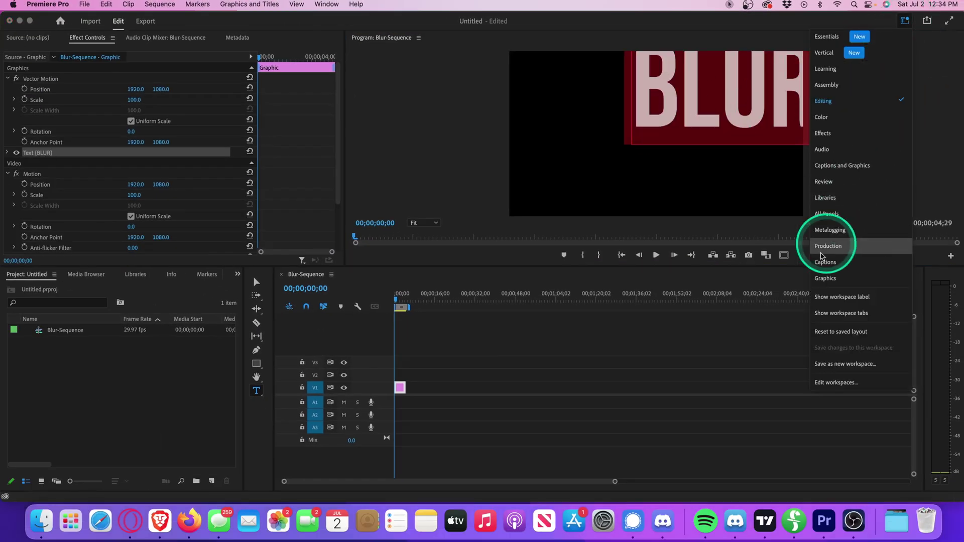
In the Graphics workspace, centre BLUR vertically and horizontally and reduce its font size to 1498.
click(825, 278)
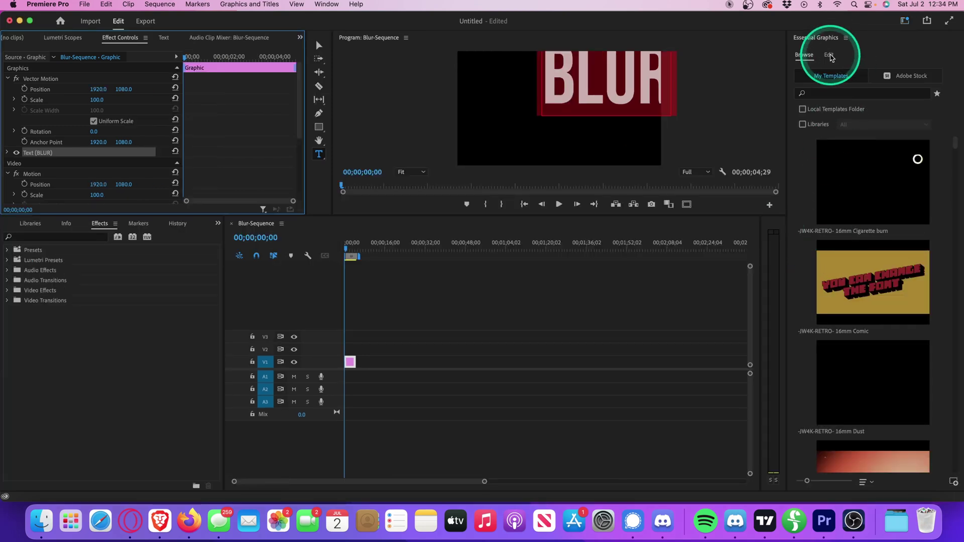
click(830, 56)
click(802, 176)
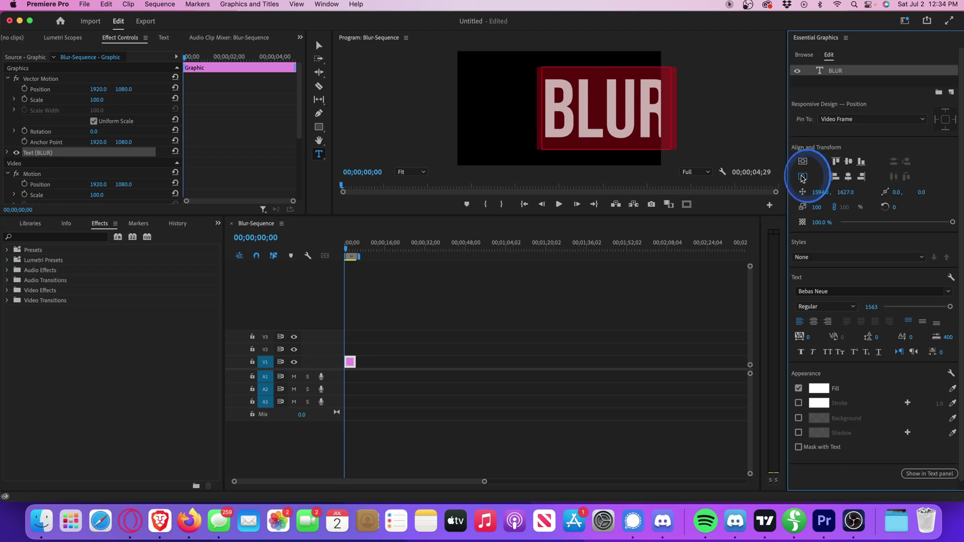
click(802, 176)
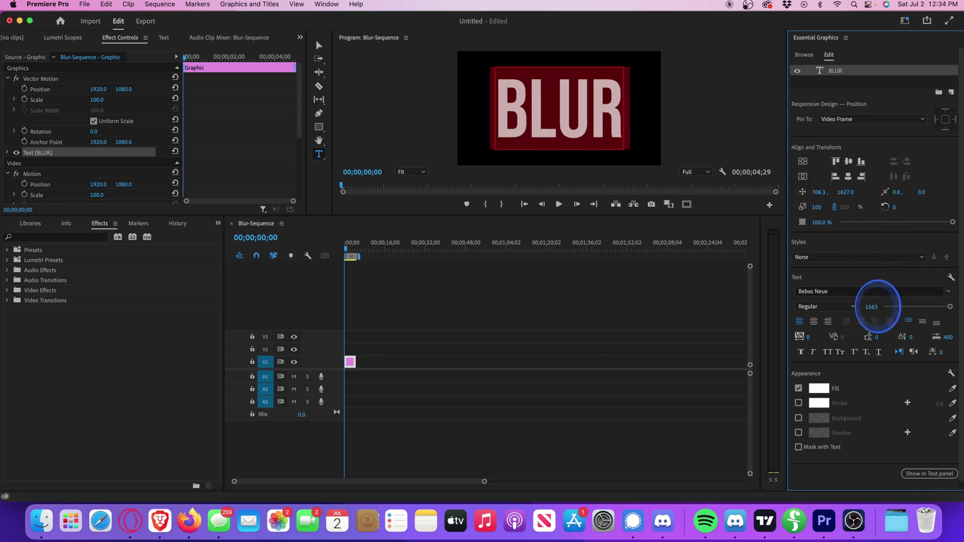
drag(872, 307, 866, 307)
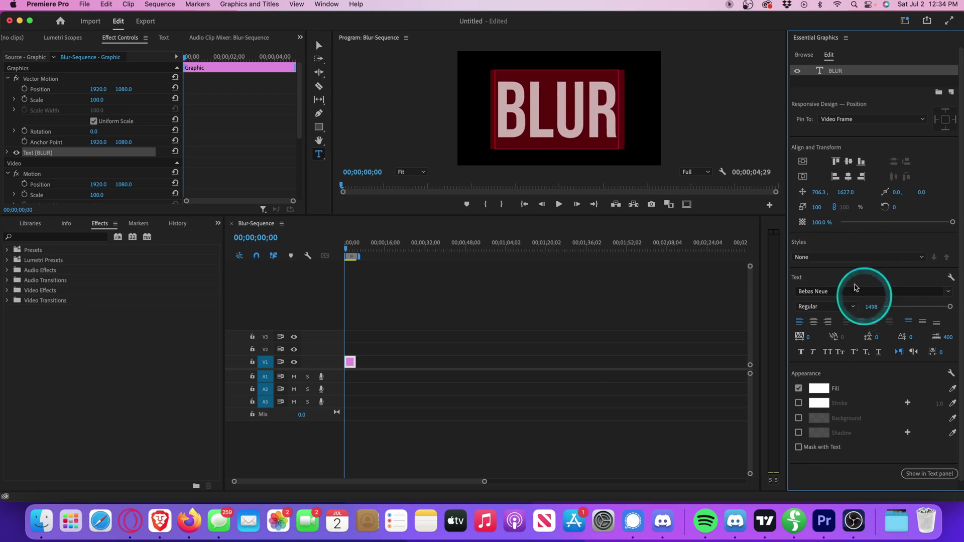
Re-centre the title, search effects for 'blur', and drop Gaussian Blur onto the BLUR clip.
click(802, 175)
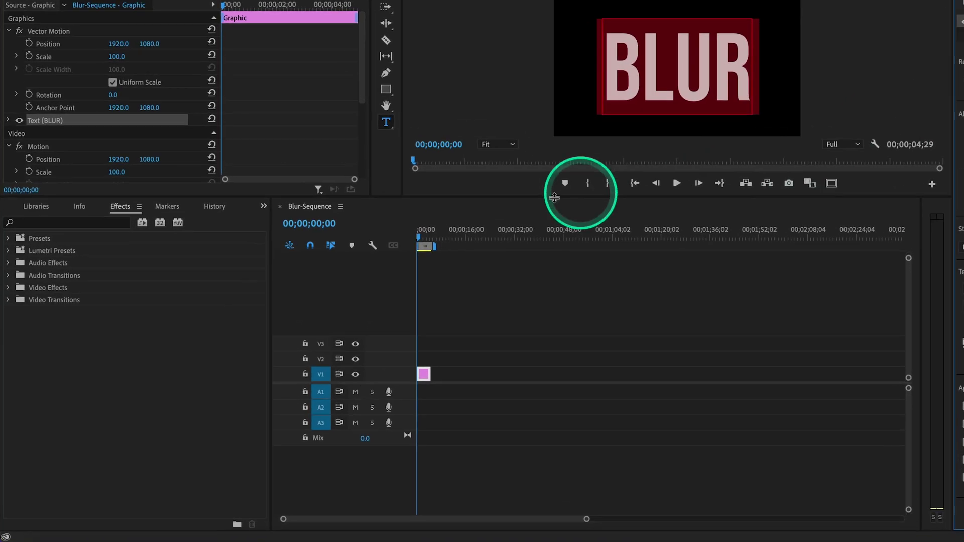
click(100, 222)
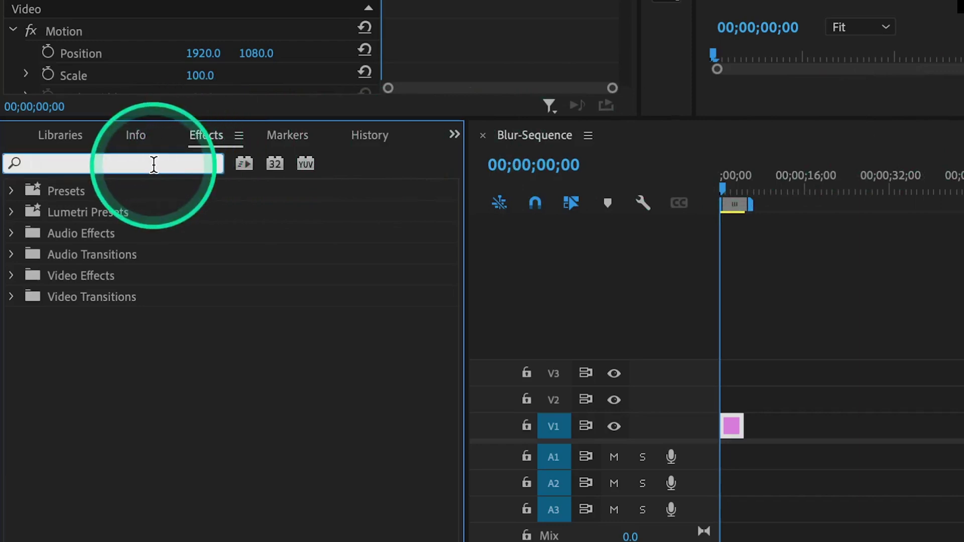
text(blur)
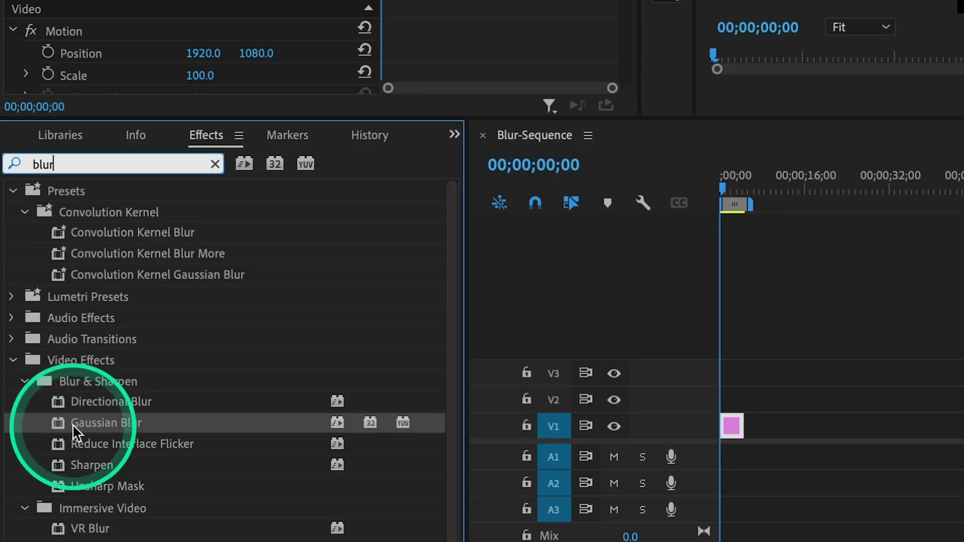
drag(72, 423, 727, 426)
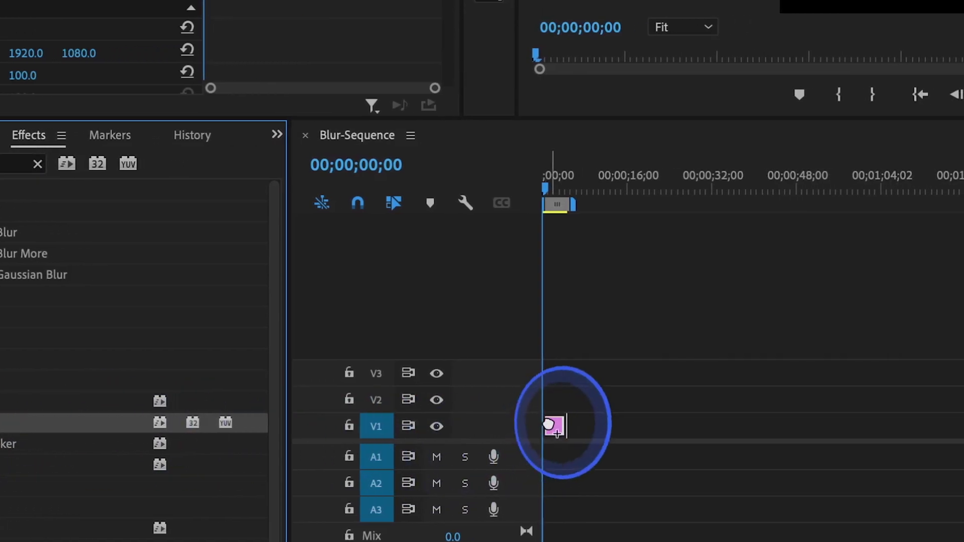
drag(549, 426, 547, 421)
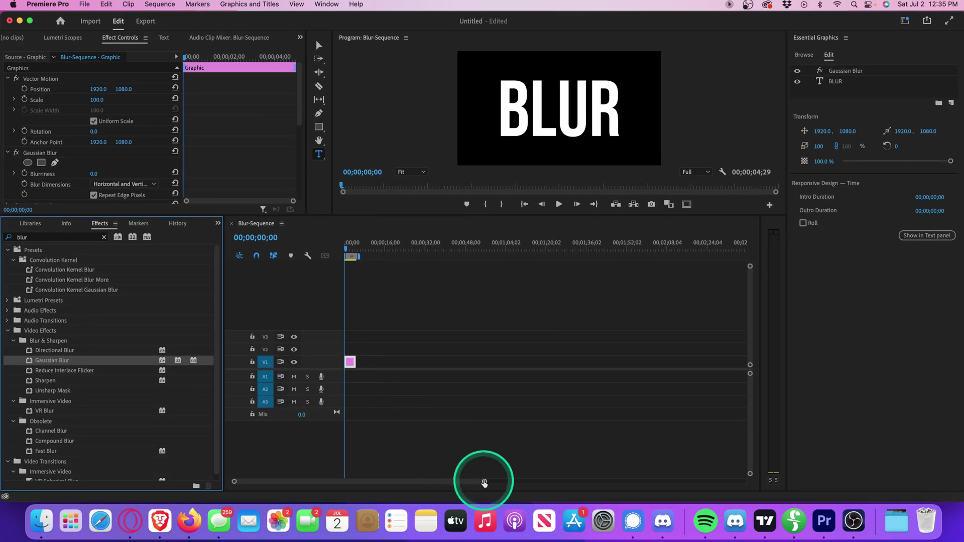
drag(484, 481, 381, 483)
Raise the BLUR clip's Gaussian Blur Blurriness to 688.0 and keyframe it at the clip start.
click(377, 361)
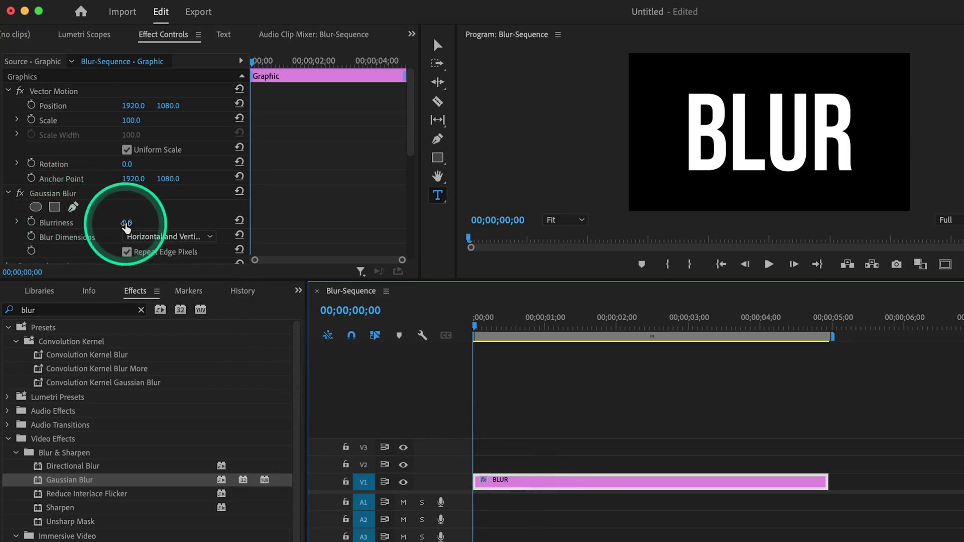
drag(126, 226, 135, 223)
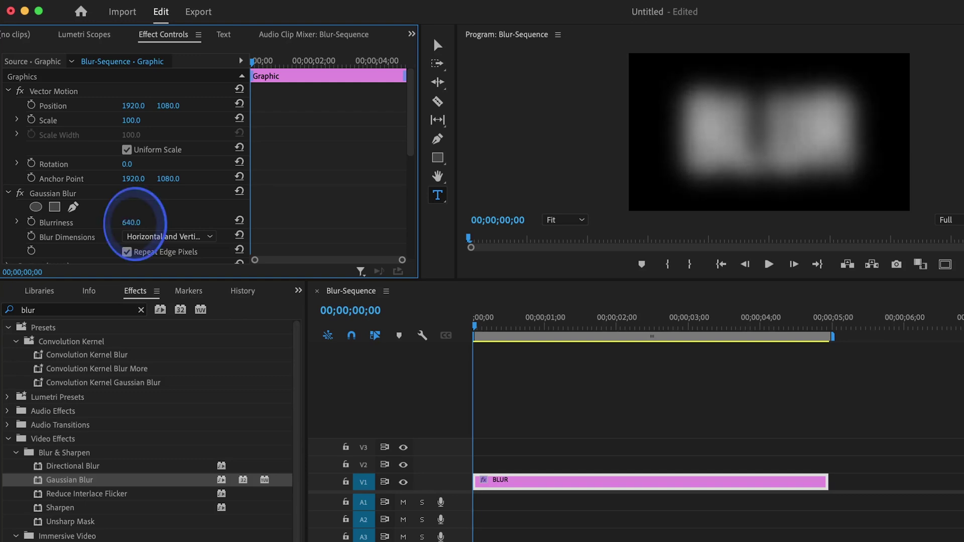
drag(134, 223, 133, 223)
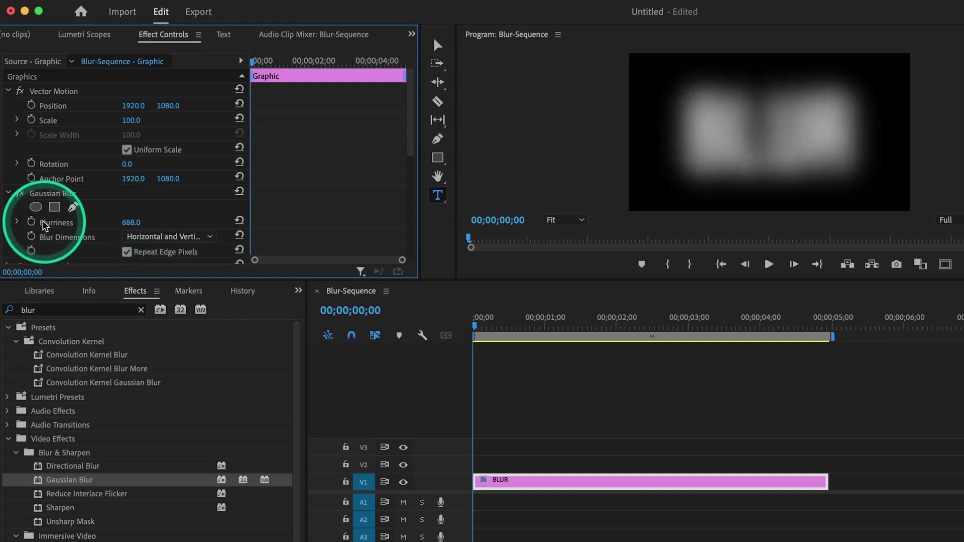
click(31, 223)
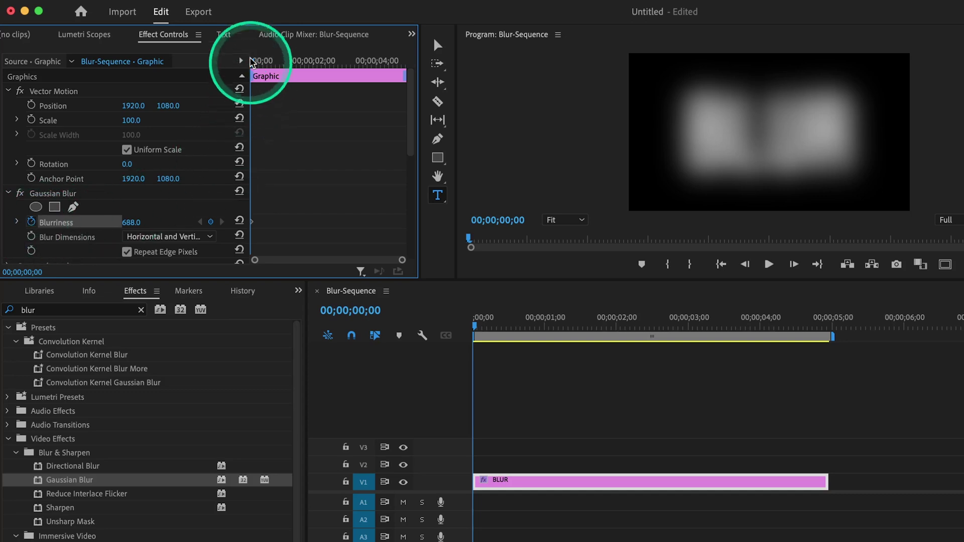
Add a sharp Blurriness keyframe of 0 at 00;00;00;15.
drag(254, 61, 265, 64)
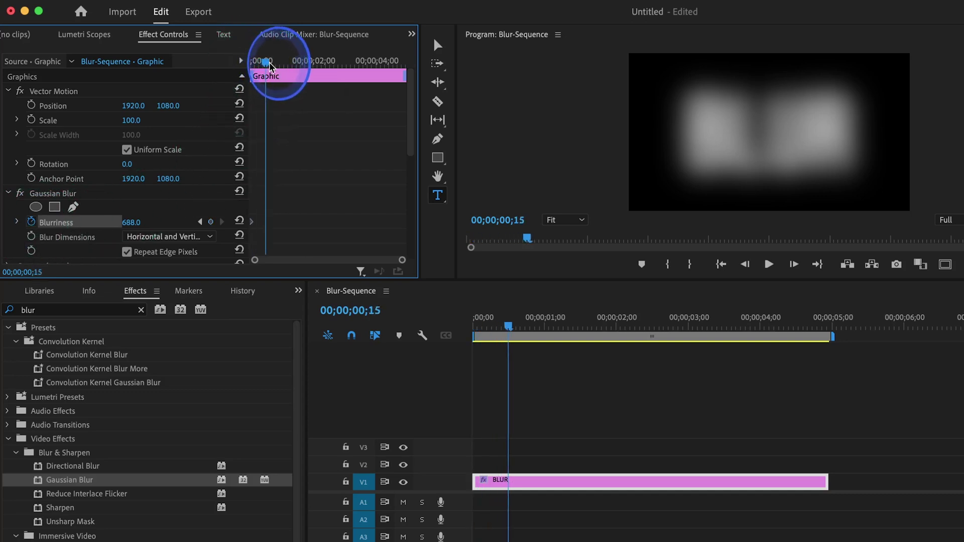
click(125, 222)
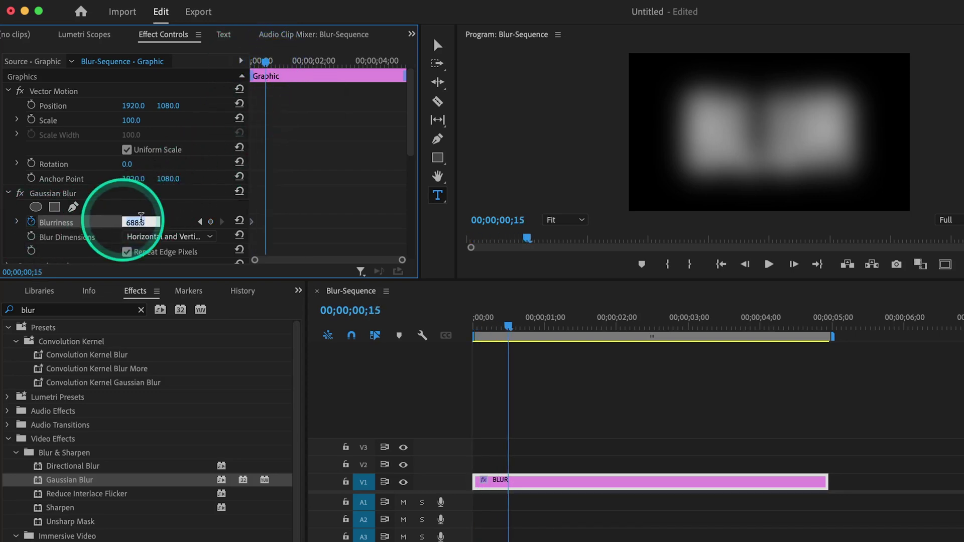
key(Return)
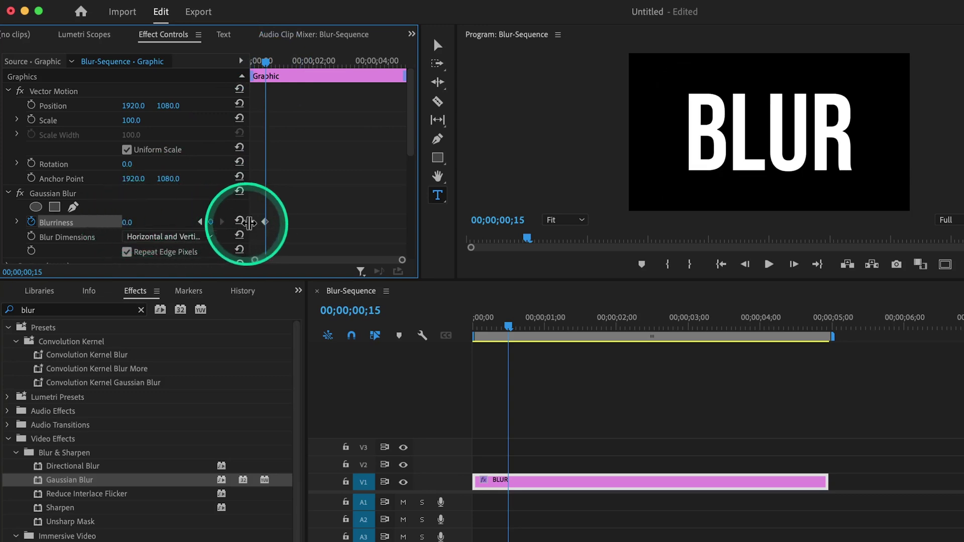
Apply Ease In and Ease Out to the Blurriness keyframe.
right_click(265, 224)
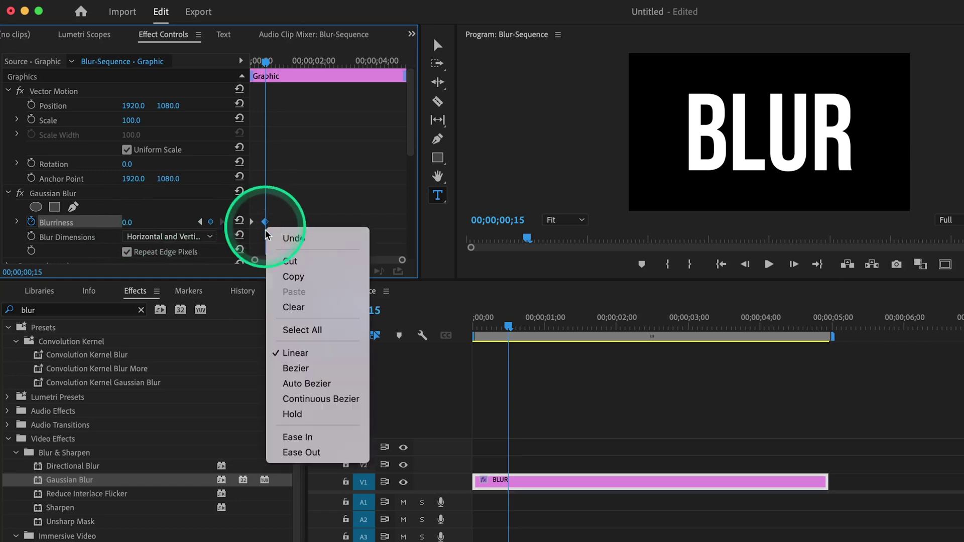
click(308, 435)
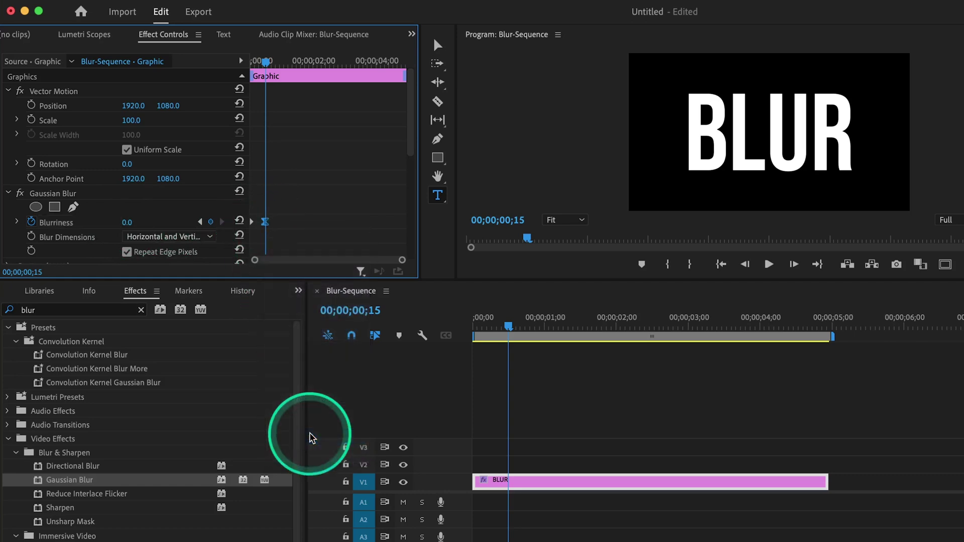
right_click(250, 224)
click(285, 451)
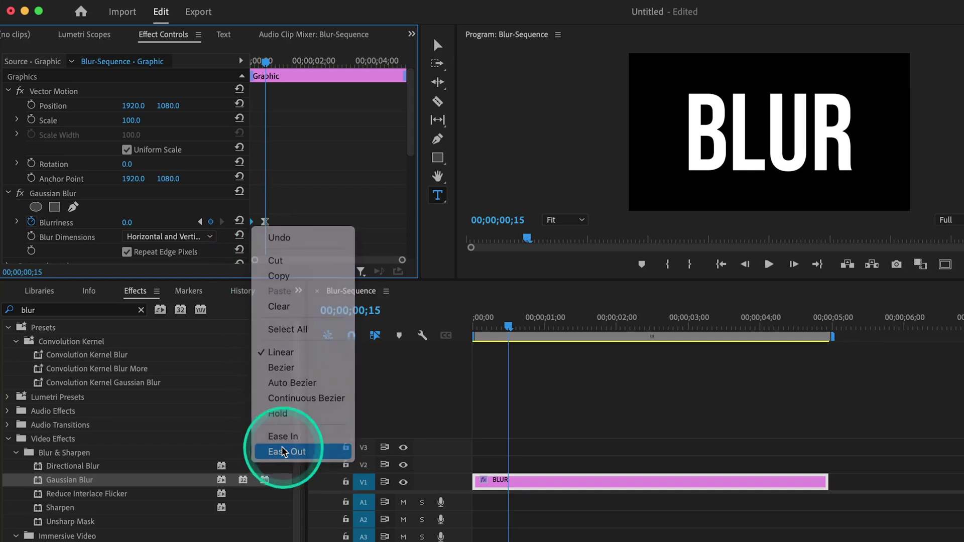
Preview the unblur and drag the 0.0 Blurriness keyframe later to about 00;00;01;19.
drag(262, 63, 160, 66)
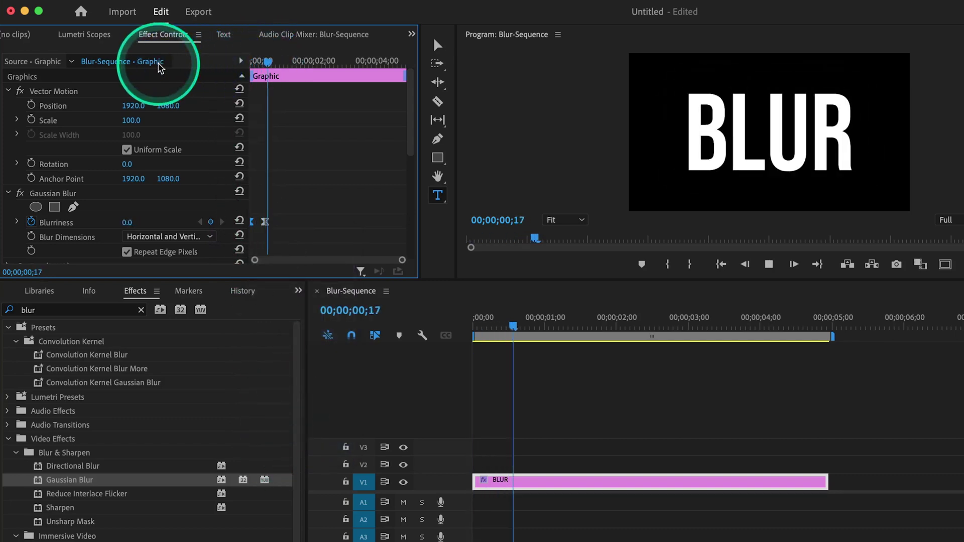
key(space)
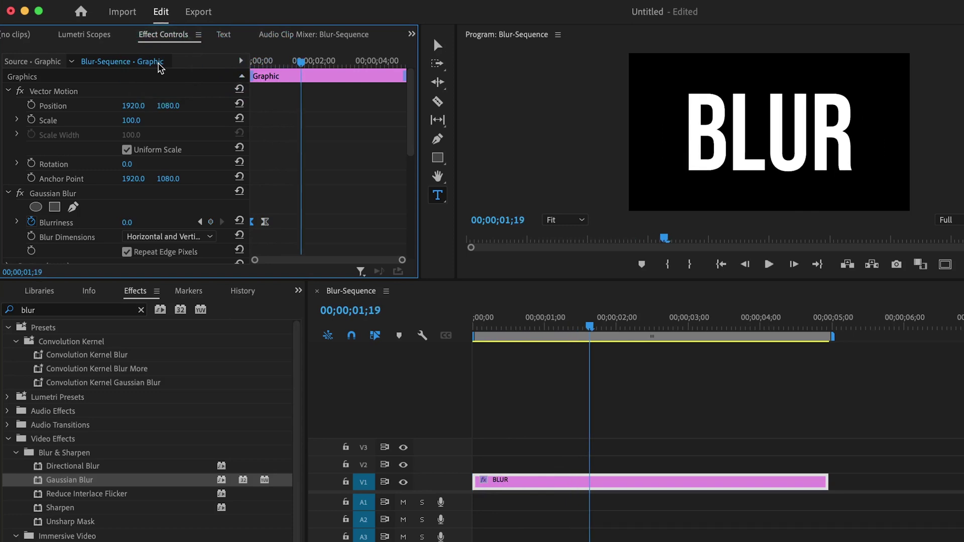
drag(265, 222, 301, 222)
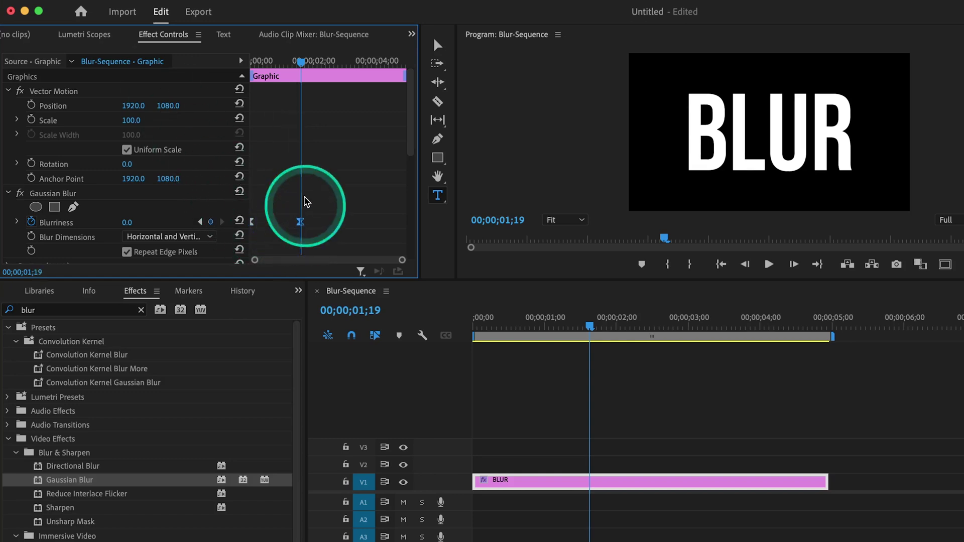
drag(301, 61, 96, 81)
click(95, 81)
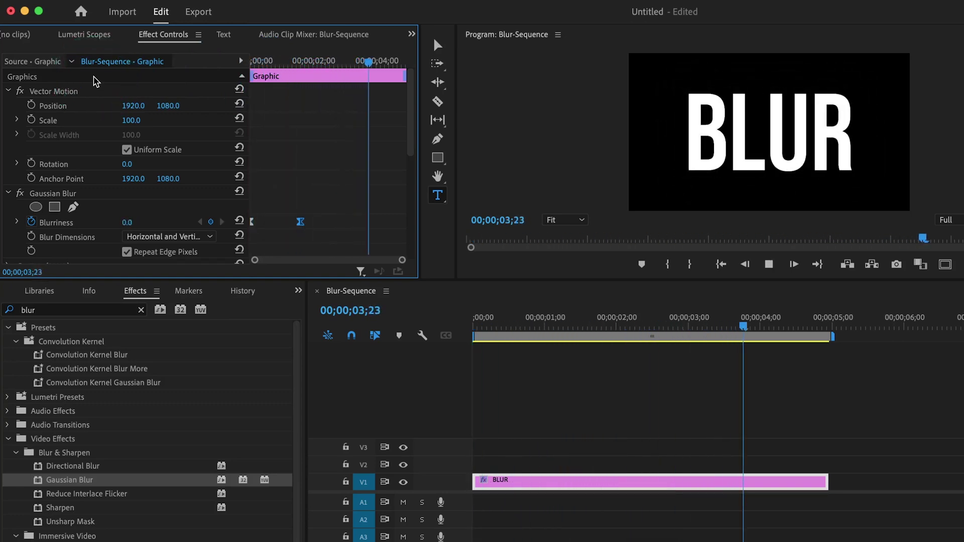
key(space)
Cut the Gaussian Blur effect from the BLUR clip.
click(31, 194)
right_click(30, 194)
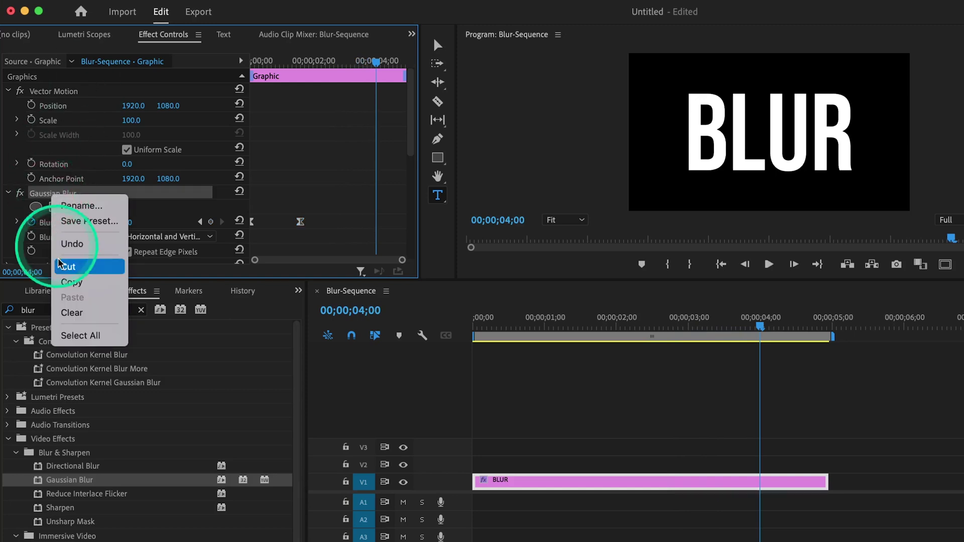
click(65, 316)
Apply Directional Blur to the BLUR clip and raise its Blur Length at the clip start.
drag(71, 466, 533, 485)
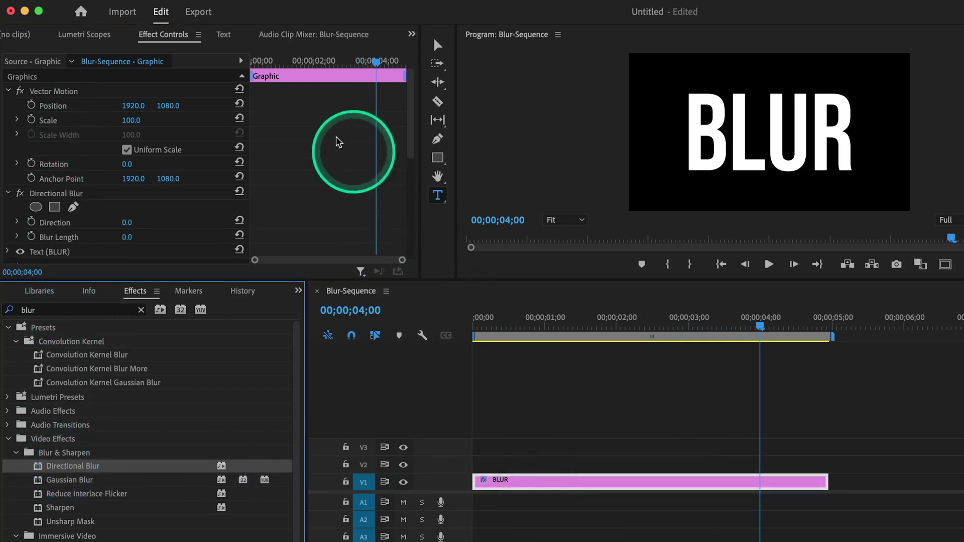
click(173, 68)
key(Home)
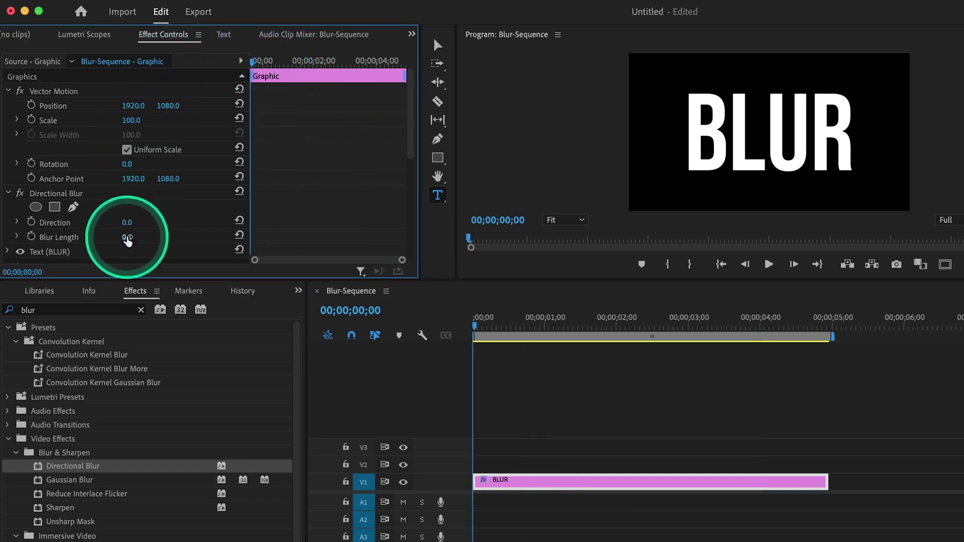
mouse_move(126, 237)
mouse_down()
mouse_move(142, 238)
mouse_move(136, 223)
mouse_move(141, 239)
mouse_up()
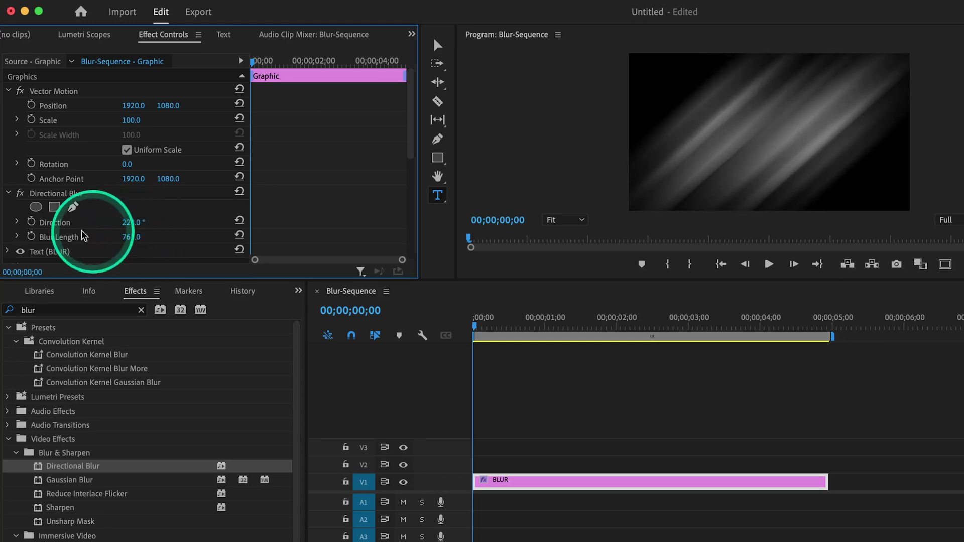
Keyframe the Directional Blur's 767.0 Blur Length, at Direction 228°, at the clip start.
click(31, 237)
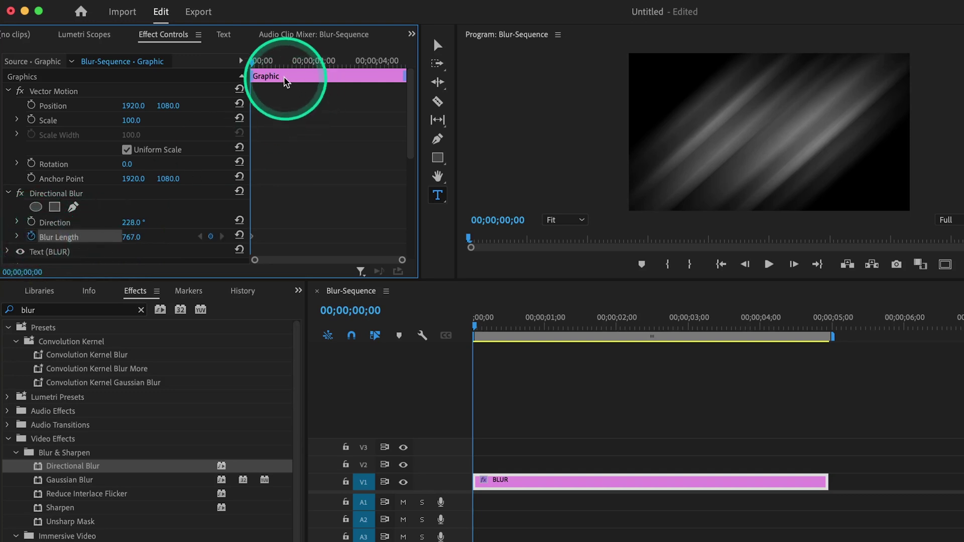
Set a Blur Length keyframe of 0.0 at 00;00;02;10.
click(290, 64)
drag(292, 67, 323, 68)
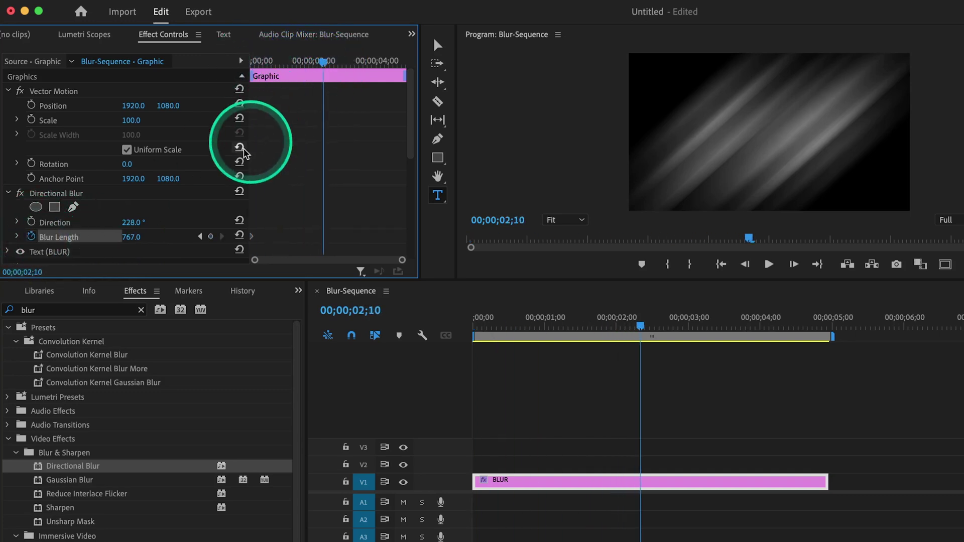
click(133, 238)
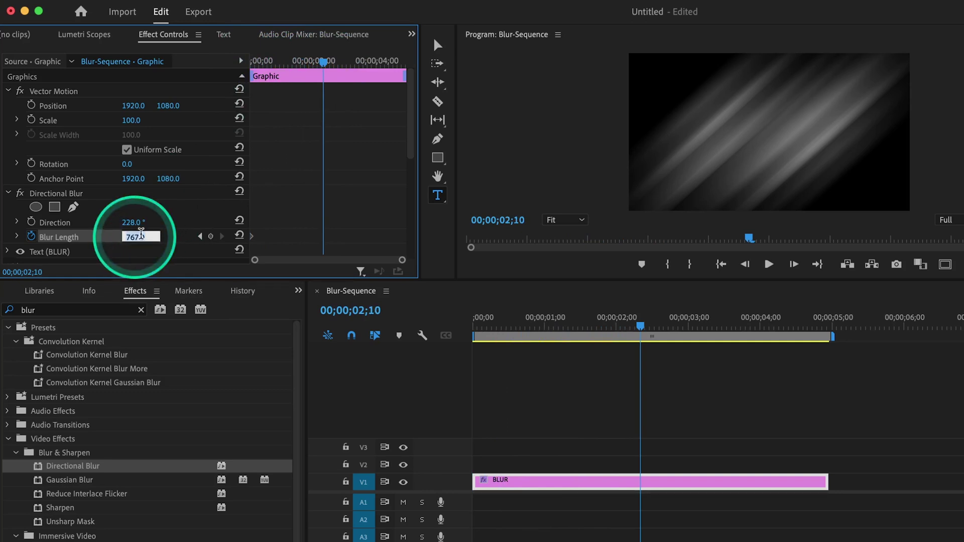
key(Return)
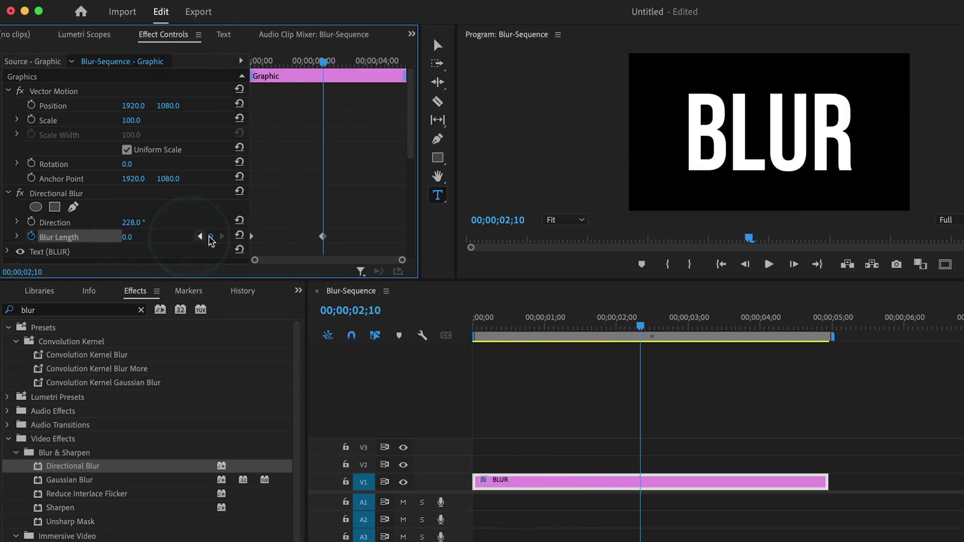
Give the 0.0 Blur Length keyframe Ease In and Ease Out, then return to the start.
right_click(322, 236)
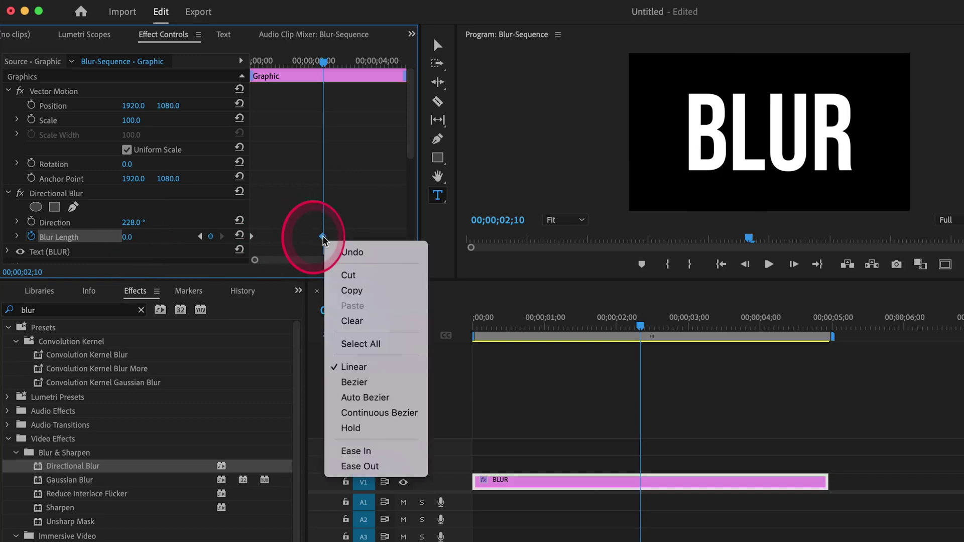
click(334, 455)
right_click(252, 236)
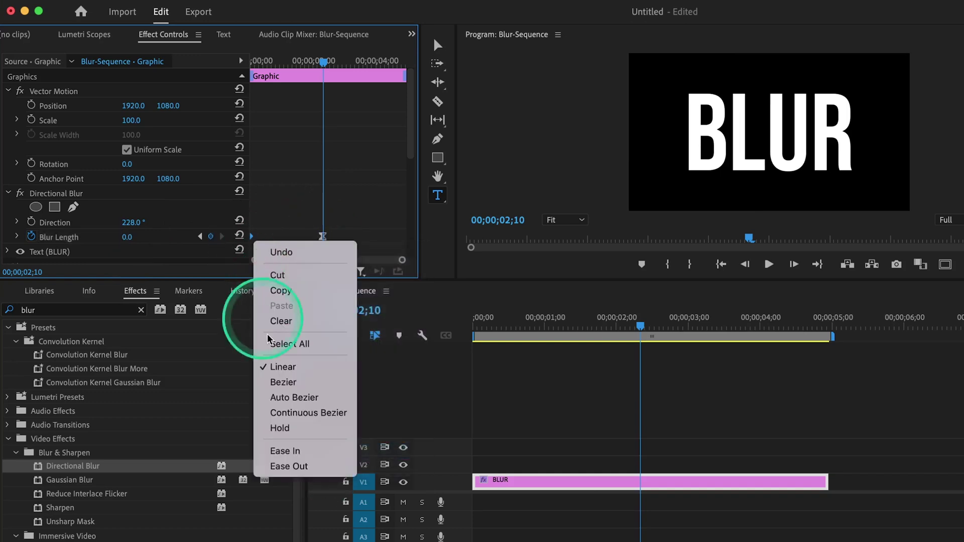
click(282, 463)
click(254, 61)
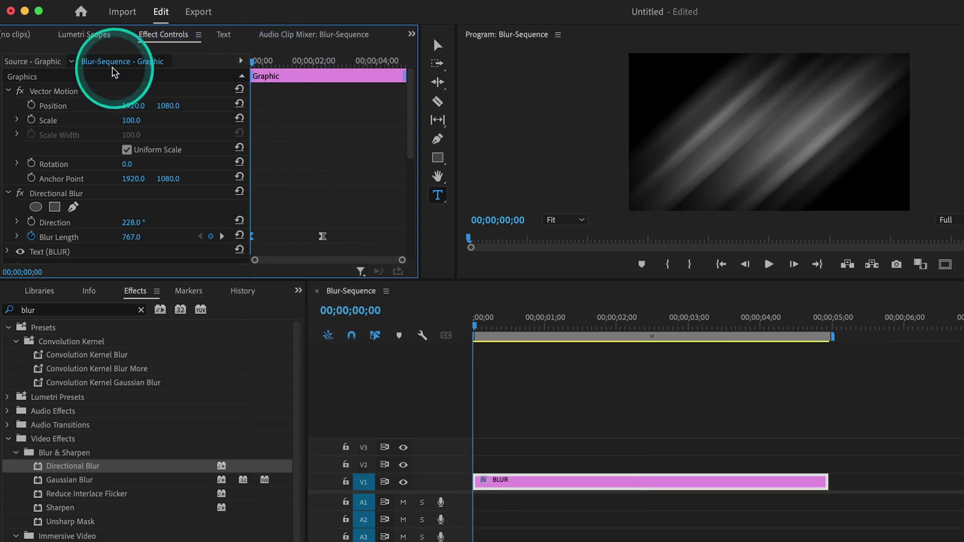